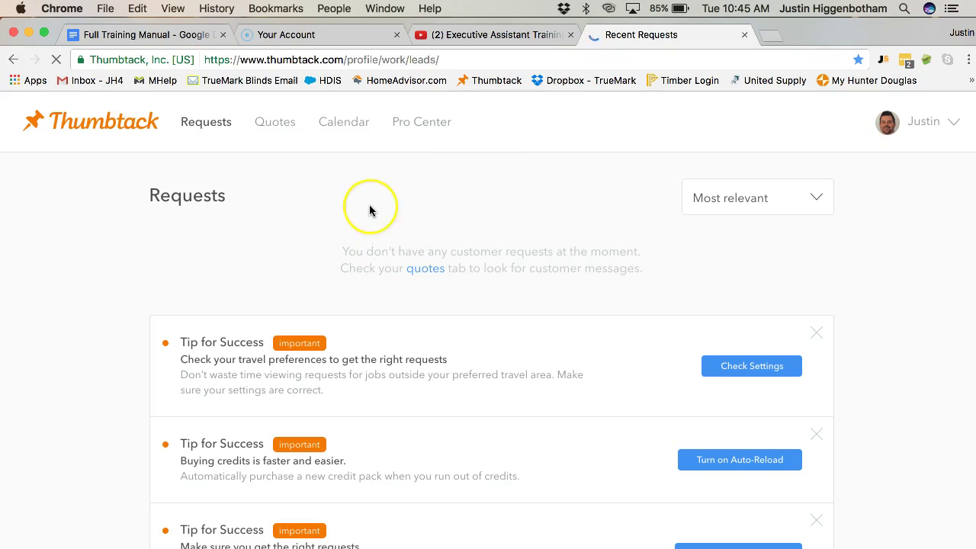
# Skim the Requests page tips, then switch to the in-progress Quotes list of window blinds jobs
pyautogui.scroll(-5, 369, 206)
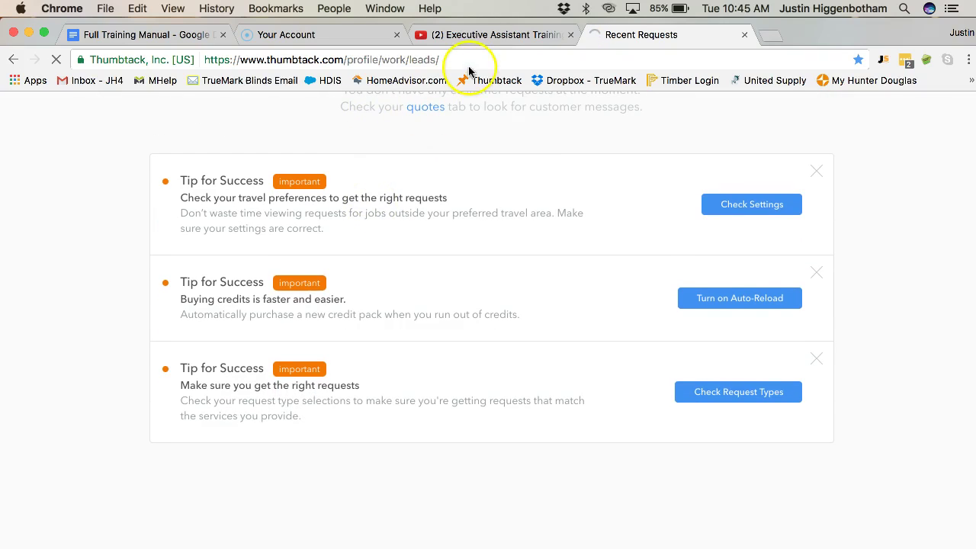
pyautogui.scroll(4, 526, 230)
pyautogui.scroll(2, 526, 231)
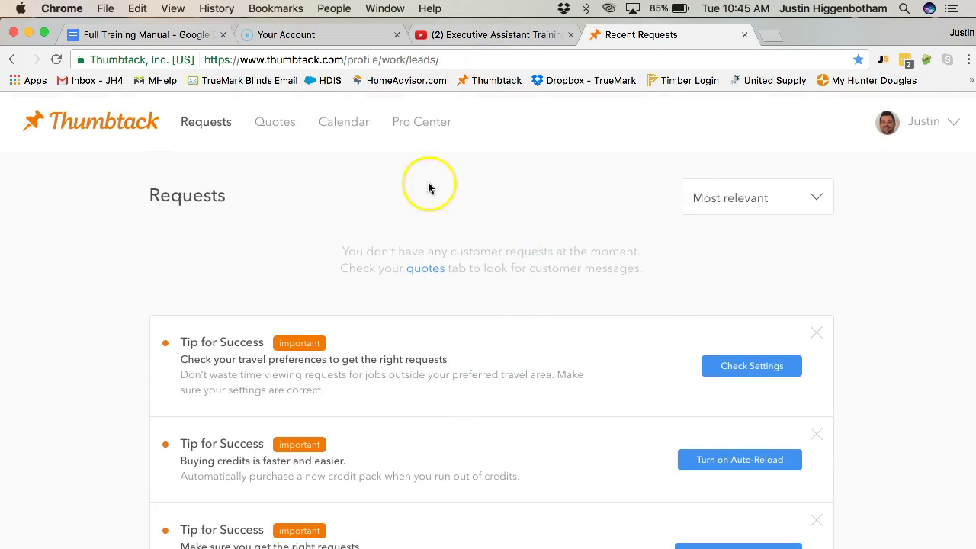
pyautogui.click(283, 134)
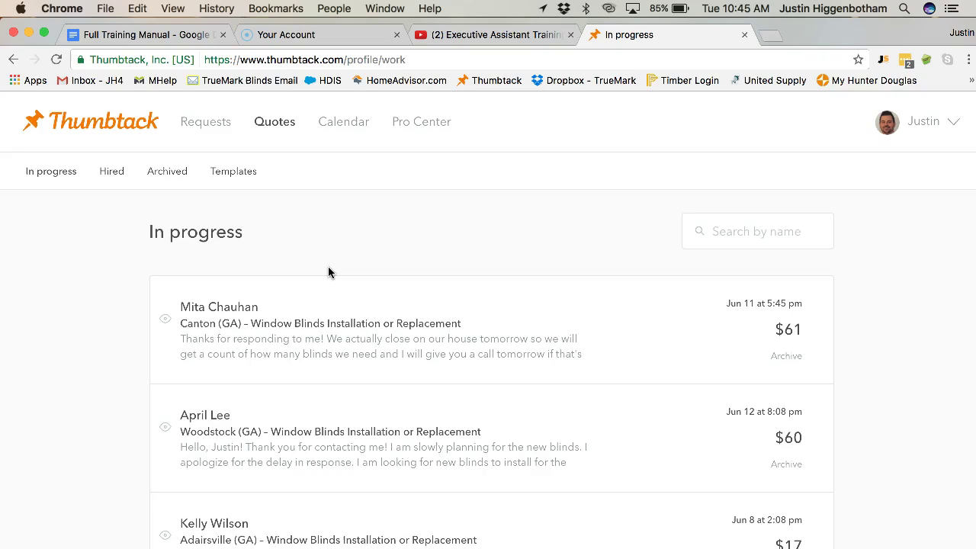
# Open the Canton window blinds quote and read through its $61 conversation and job details
pyautogui.click(347, 356)
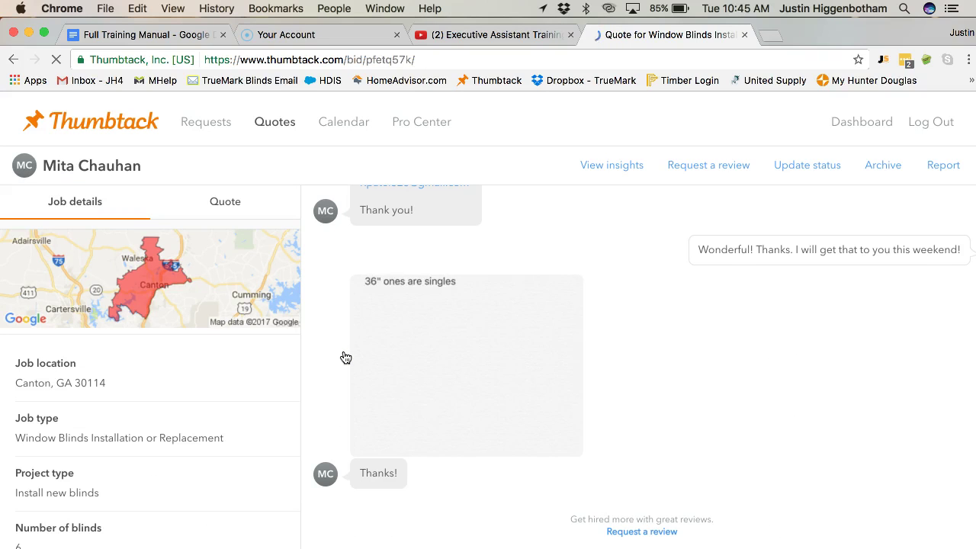
pyautogui.click(549, 375)
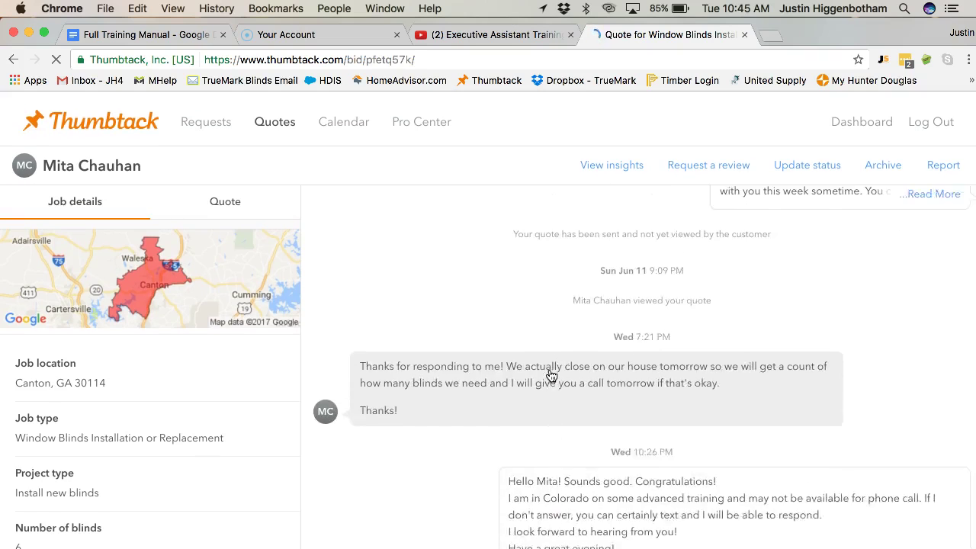
pyautogui.scroll(5, 550, 375)
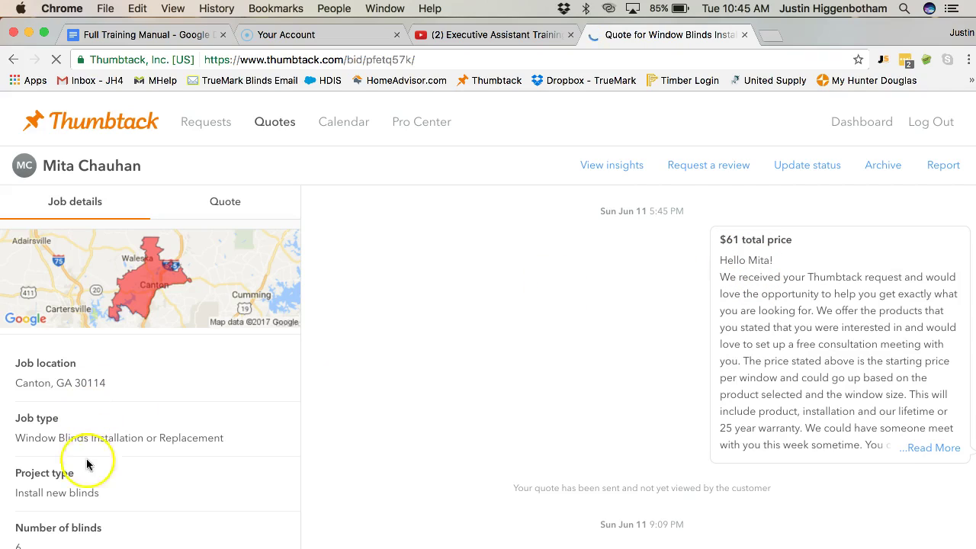
pyautogui.scroll(-4, 73, 493)
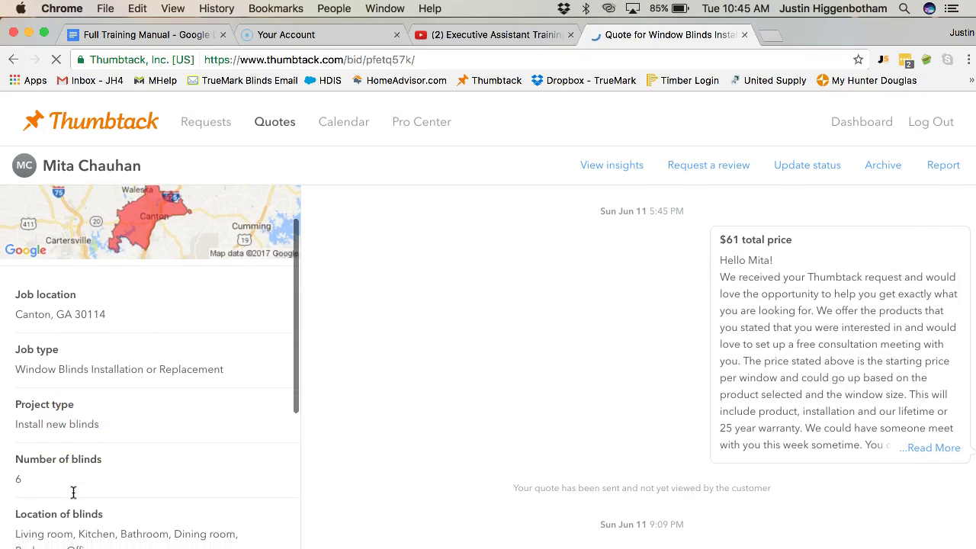
pyautogui.scroll(-4, 73, 493)
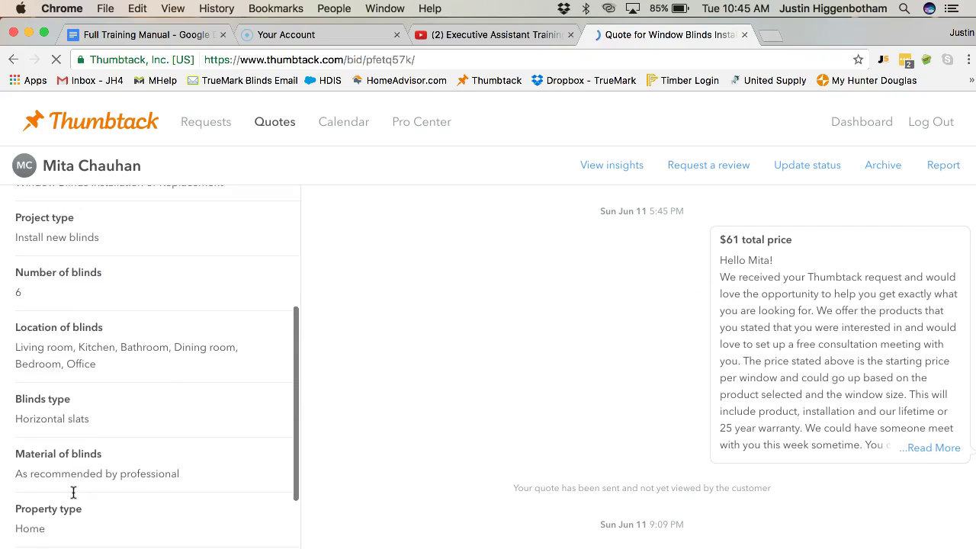
pyautogui.scroll(8, 209, 454)
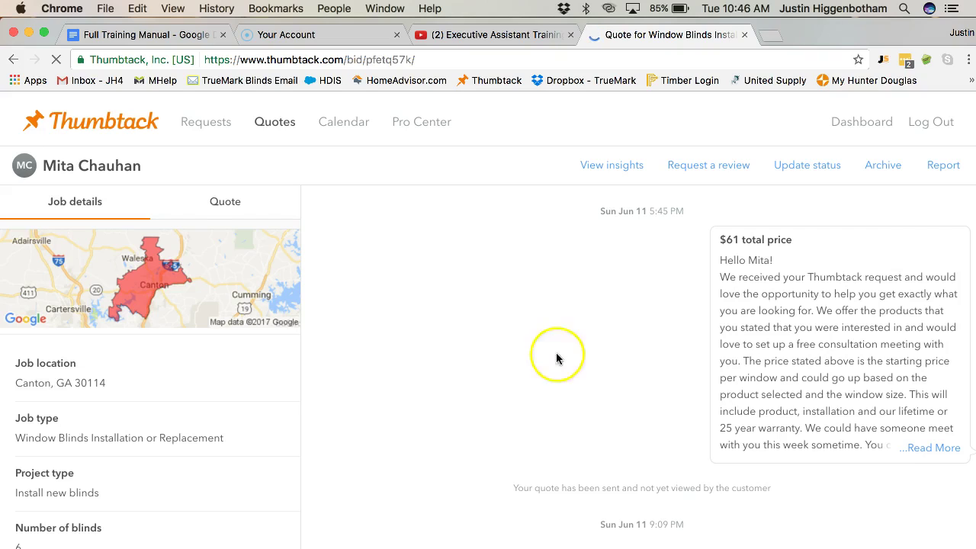
# Expand the $61 quote, highlight the sentence about meeting this week, and read the customer's replies
pyautogui.click(937, 450)
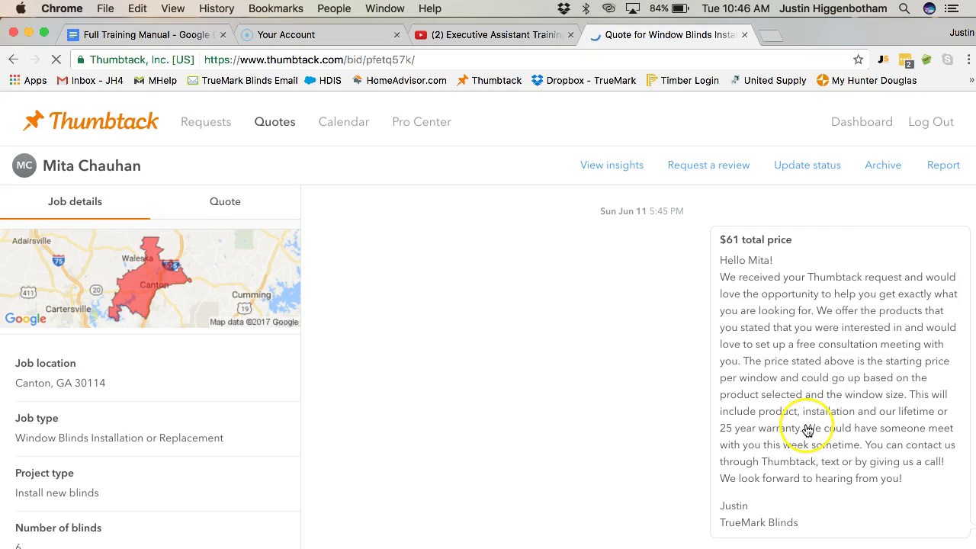
pyautogui.moveTo(806, 429); pyautogui.dragTo(863, 450)
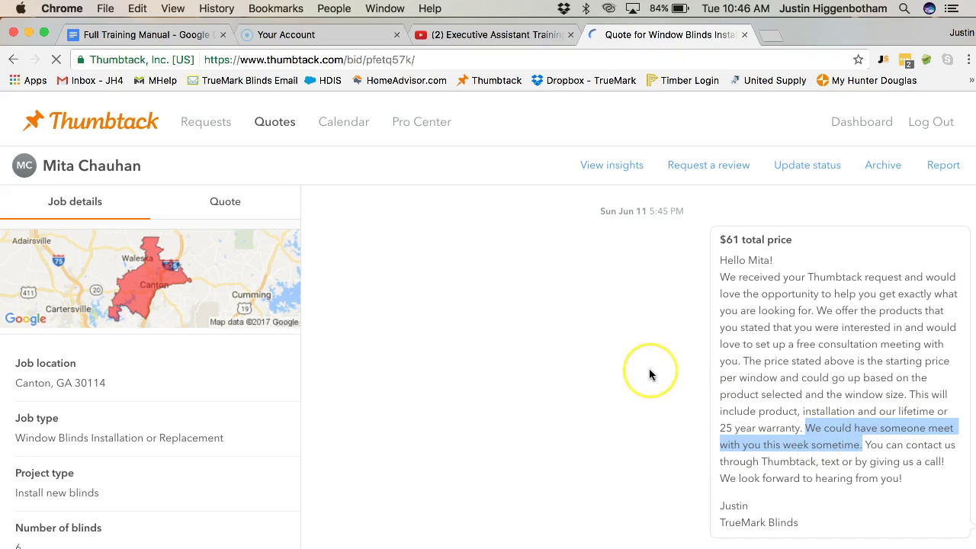
pyautogui.scroll(-5, 649, 371)
pyautogui.scroll(-10, 649, 371)
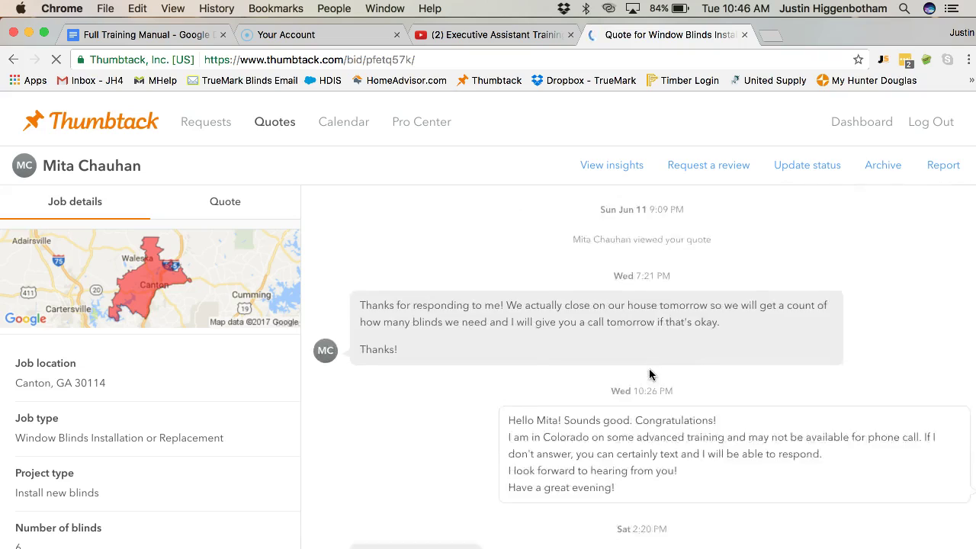
pyautogui.click(566, 466)
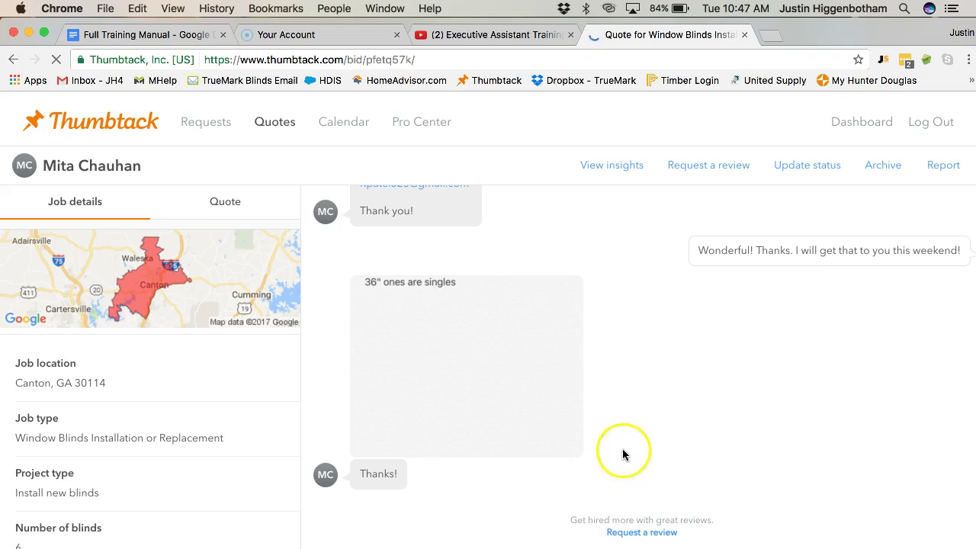
pyautogui.scroll(15, 624, 454)
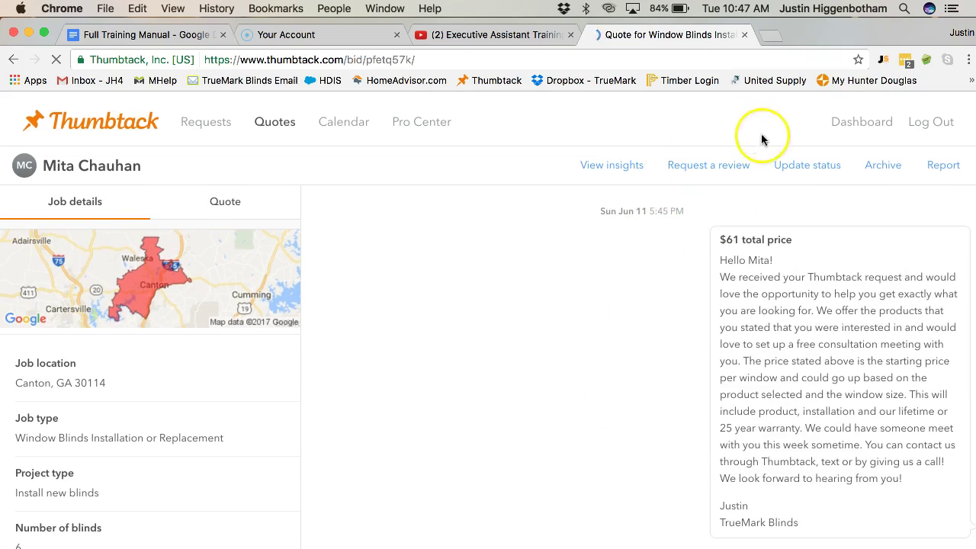
# Start a review request, view its Now / On a future date timing options, then return to Dashboard
pyautogui.click(723, 165)
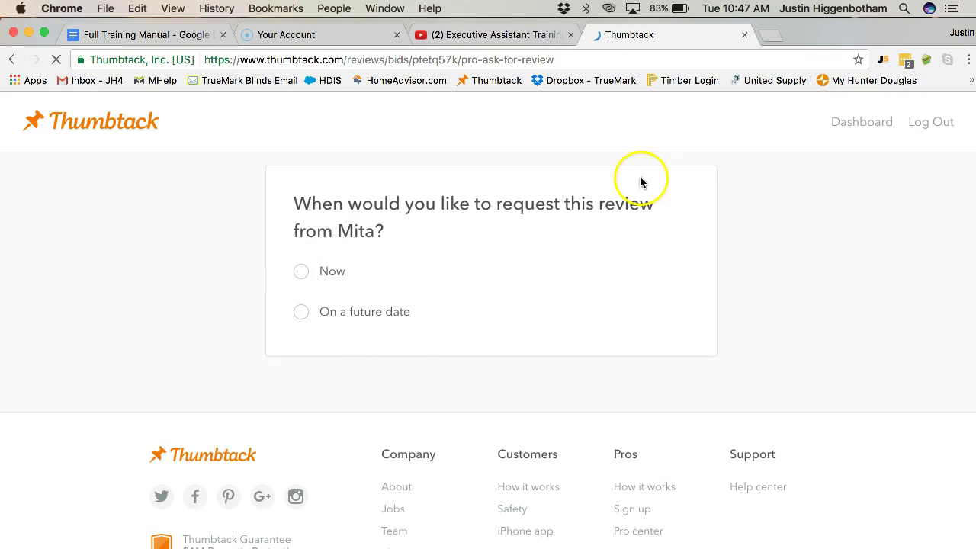
pyautogui.scroll(1, 416, 324)
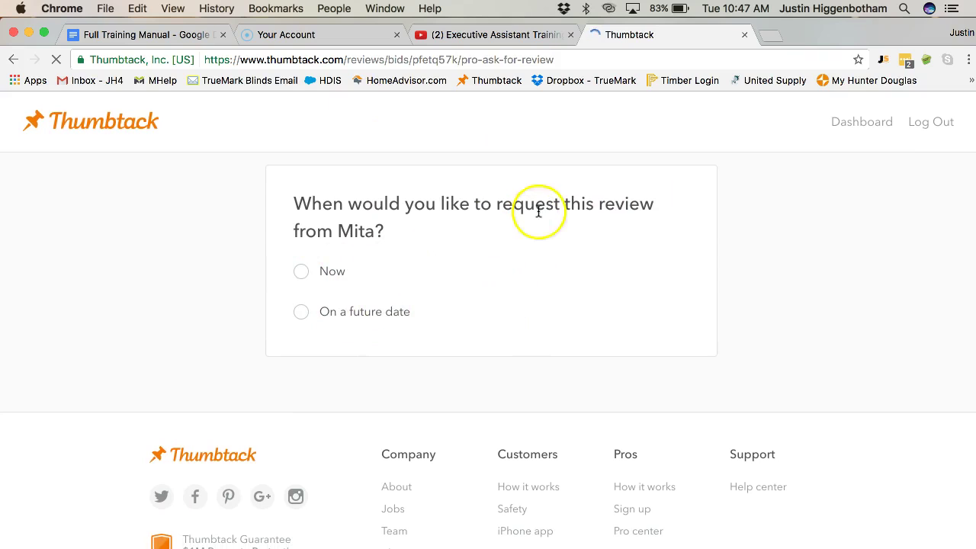
pyautogui.click(862, 122)
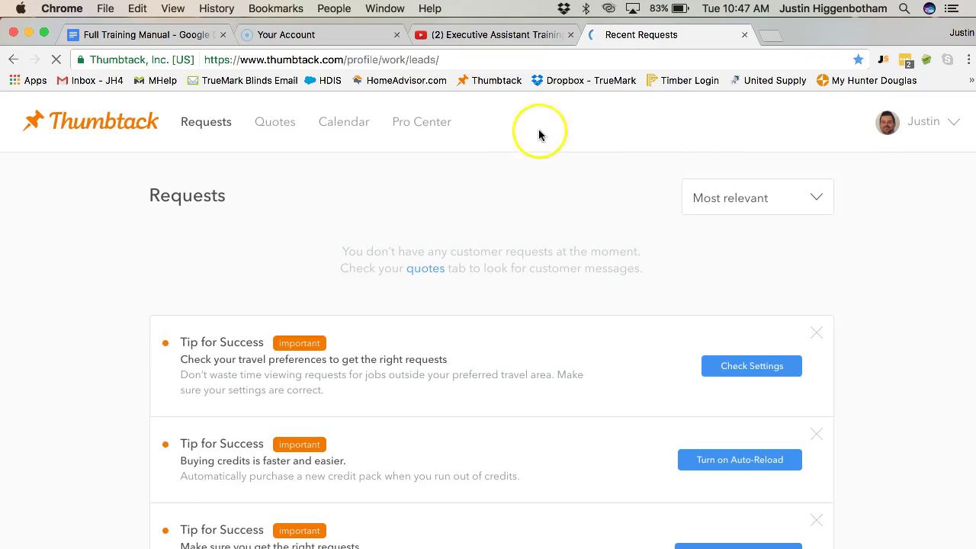
# Review the Install quote template, cancel its editor unchanged, and return to the in-progress quotes ($61, $60, $17)
pyautogui.click(270, 120)
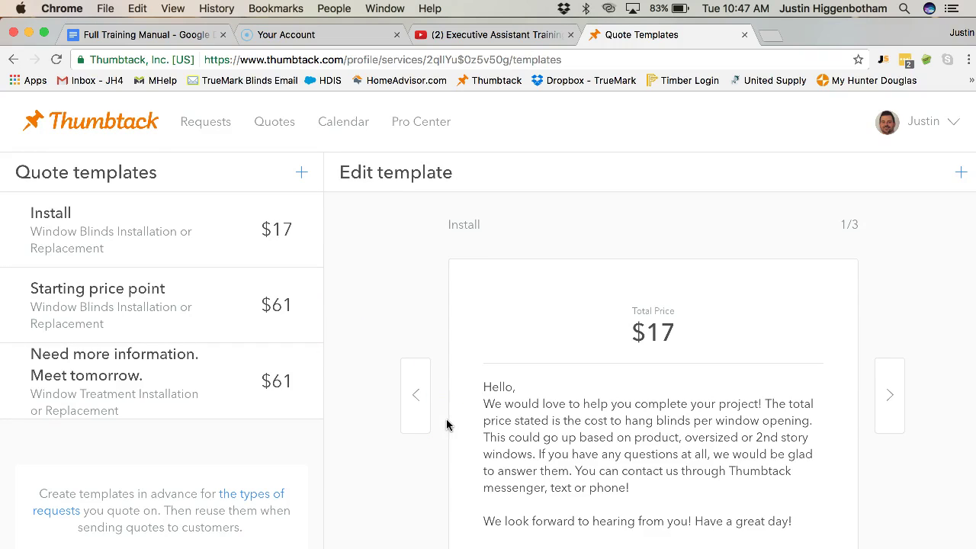
pyautogui.scroll(-5, 589, 425)
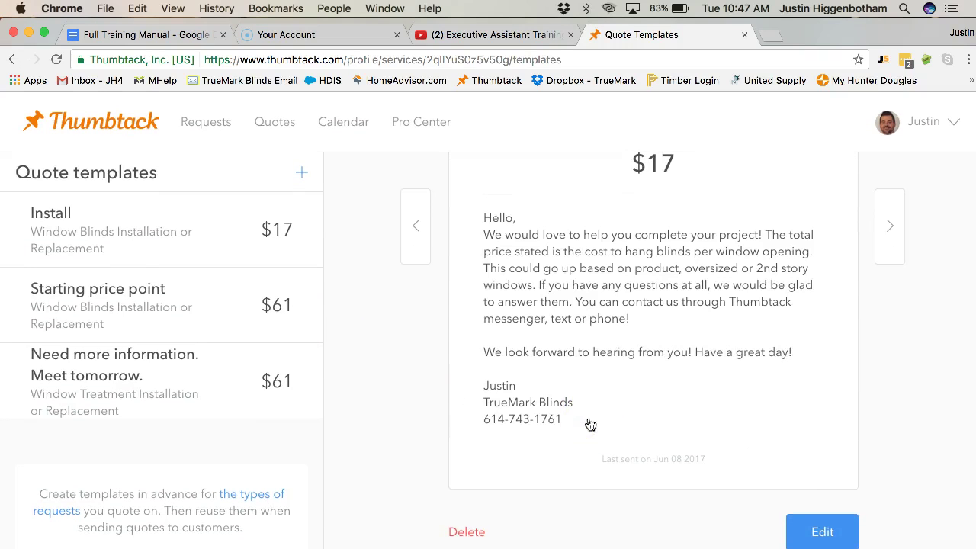
pyautogui.scroll(5, 590, 425)
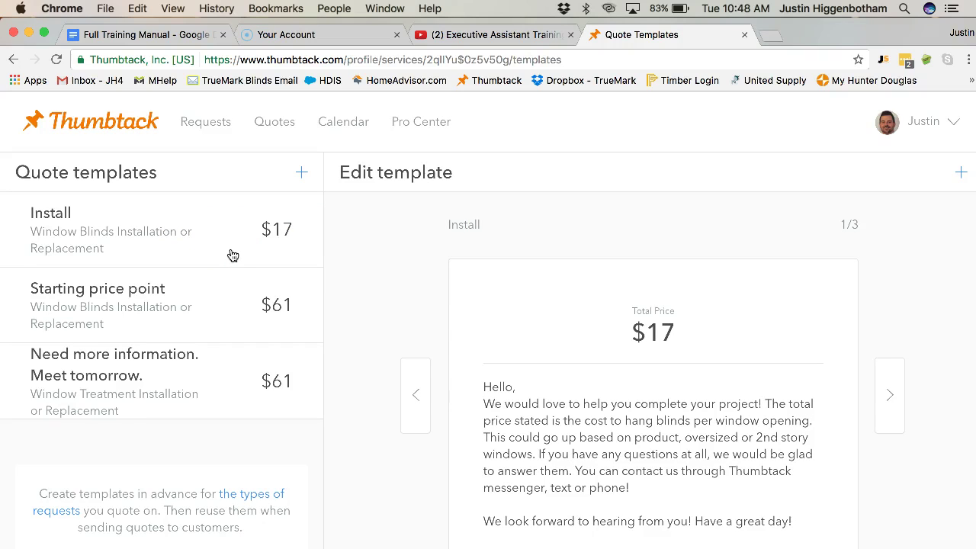
pyautogui.scroll(-3, 498, 365)
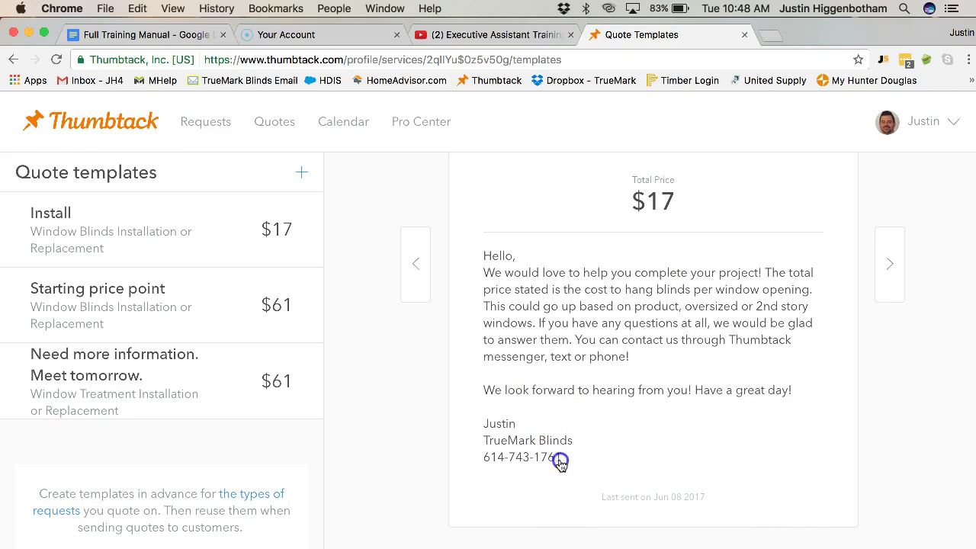
pyautogui.moveTo(561, 463); pyautogui.dragTo(496, 349)
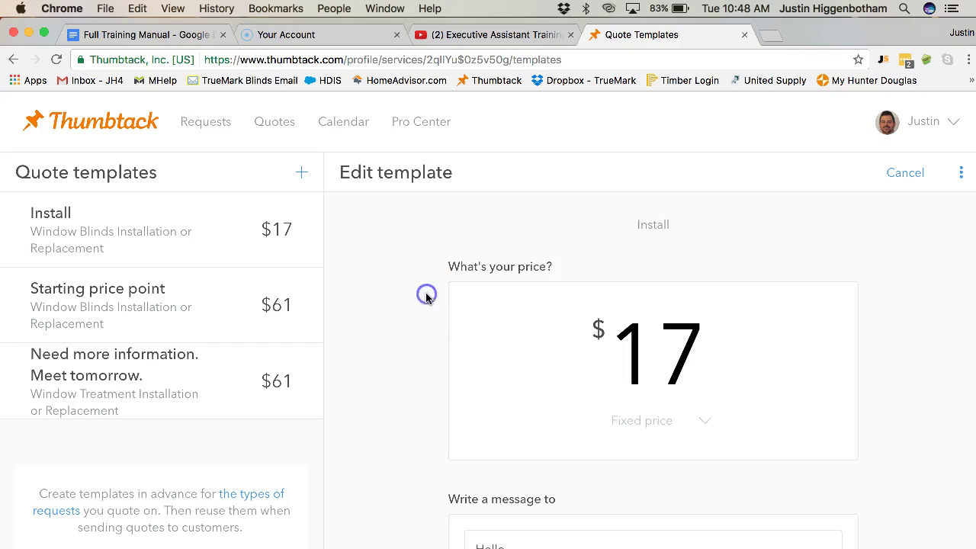
pyautogui.click(893, 174)
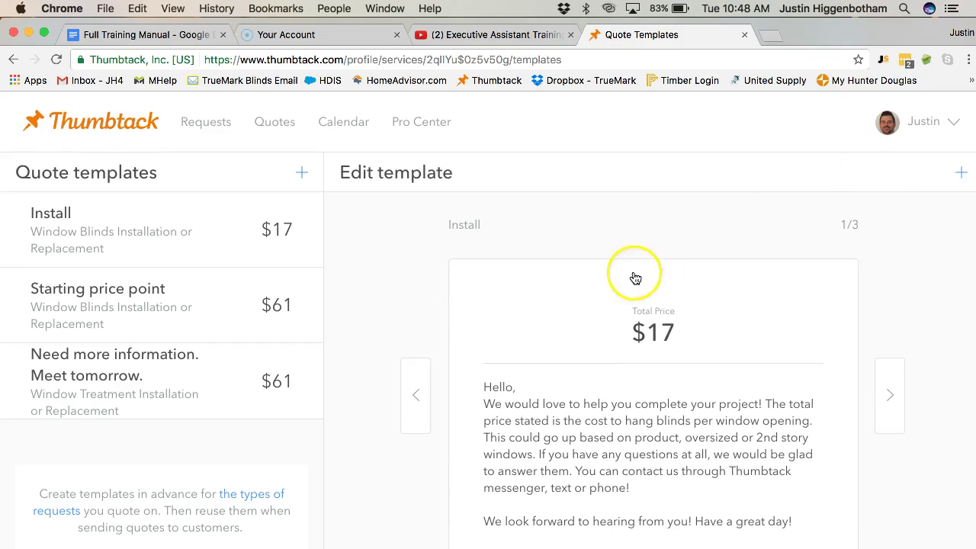
pyautogui.click(278, 122)
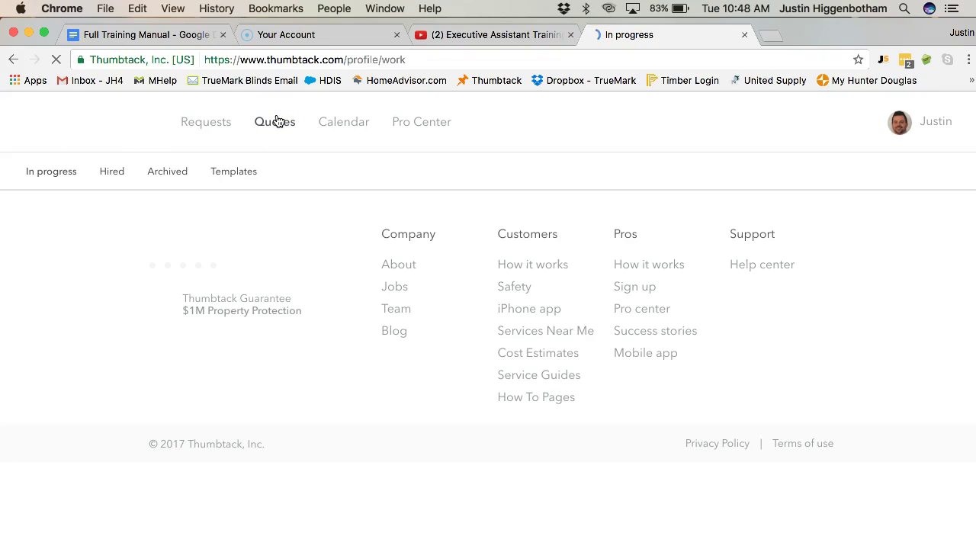
pyautogui.click(102, 174)
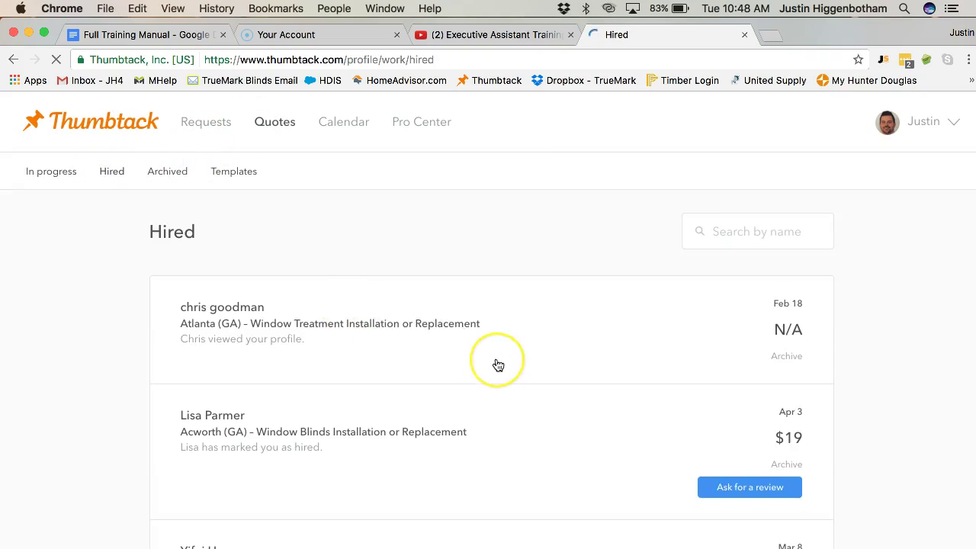
pyautogui.scroll(-4, 497, 365)
pyautogui.scroll(-10, 497, 365)
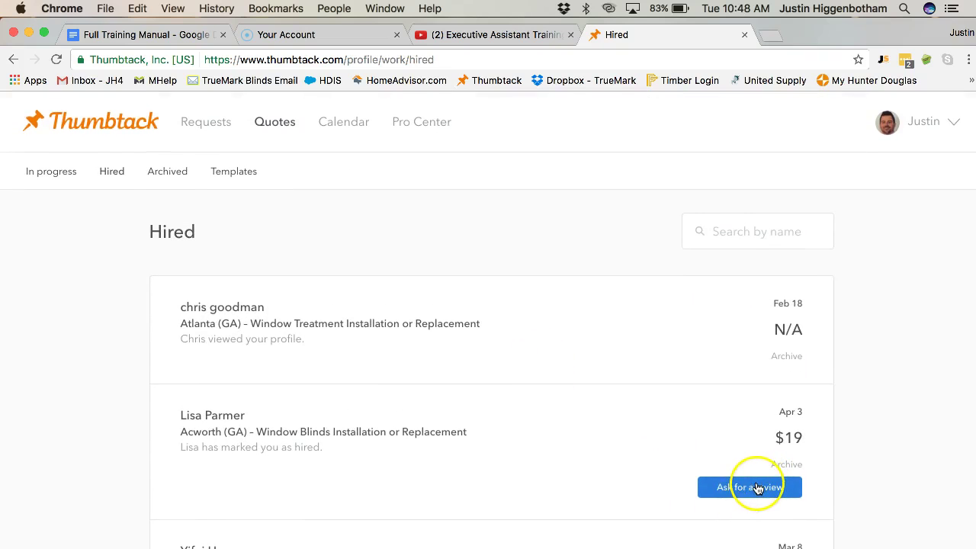
pyautogui.scroll(-5, 649, 444)
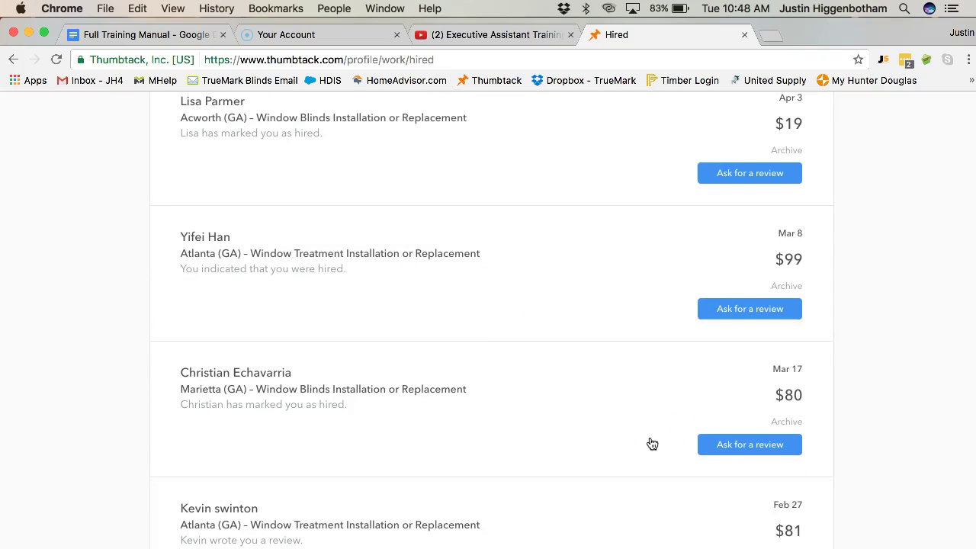
pyautogui.click(139, 171)
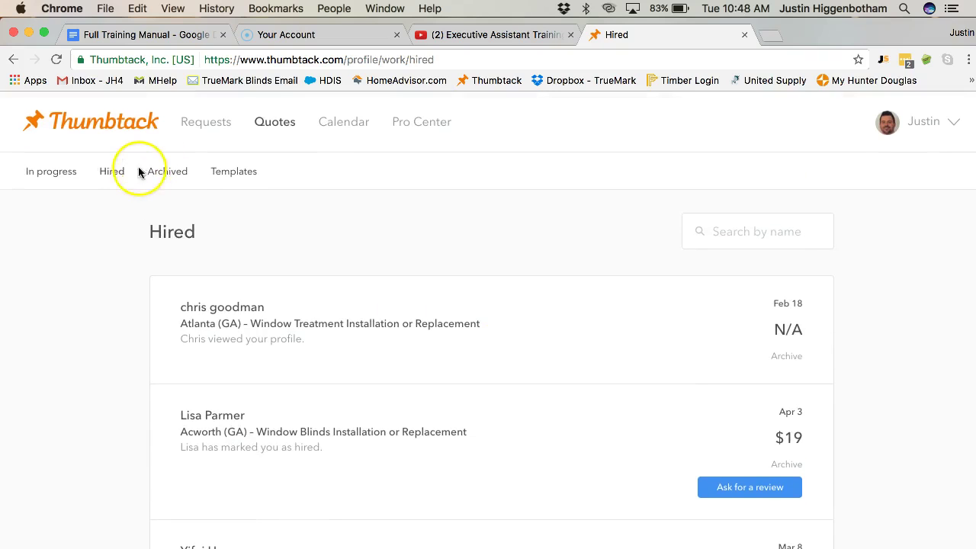
pyautogui.click(55, 173)
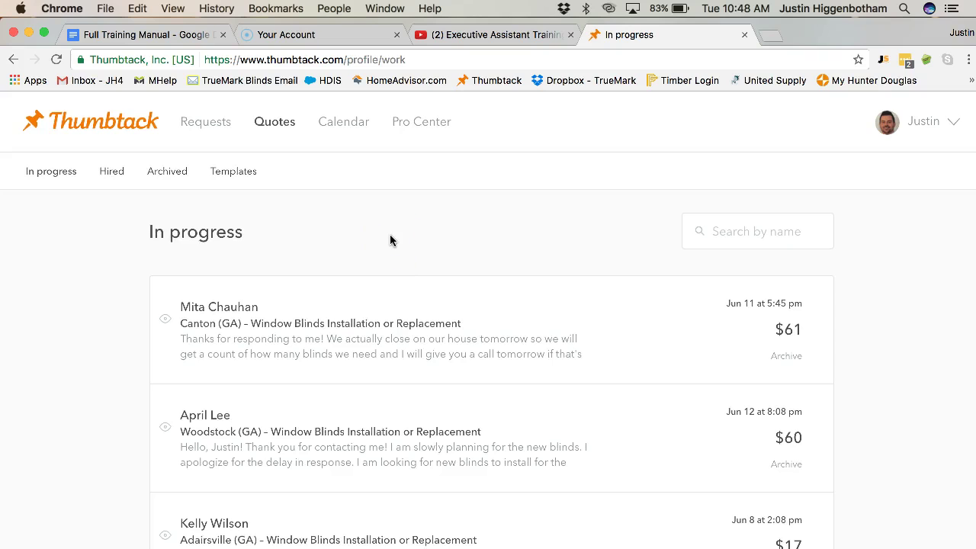
# View the June 18–24, 2017 calendar past the scheduling intro, and check the account's 0 credits and 5 reviews
pyautogui.click(355, 129)
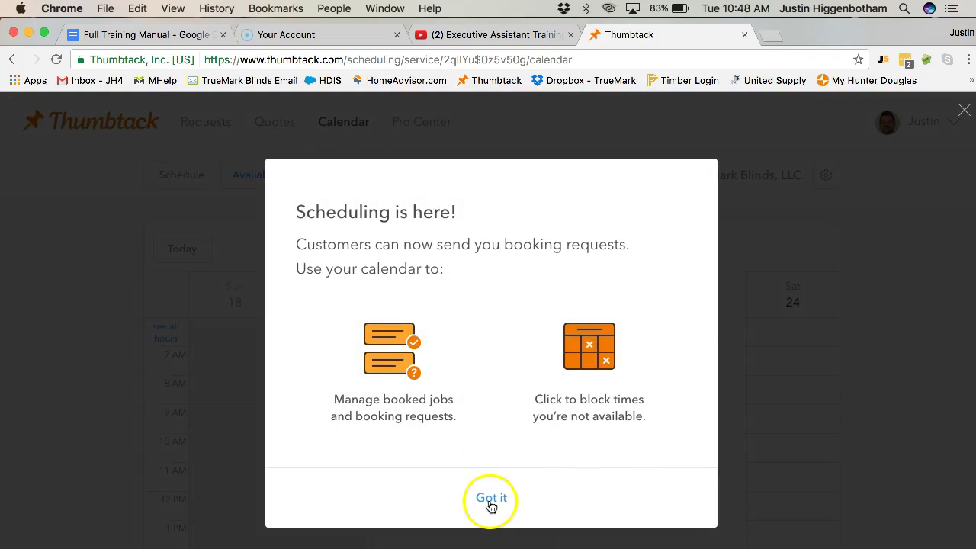
pyautogui.click(491, 499)
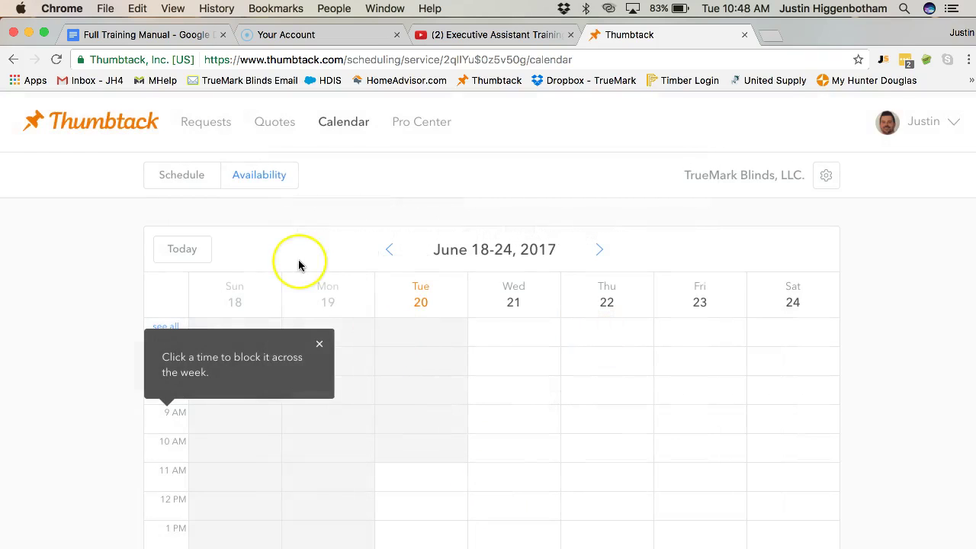
pyautogui.scroll(-4, 298, 265)
pyautogui.scroll(4, 299, 264)
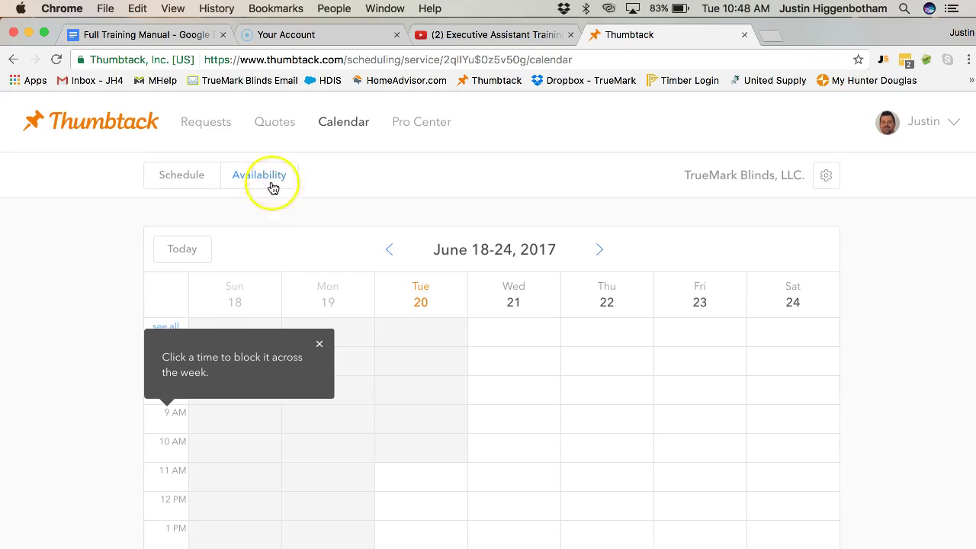
pyautogui.click(286, 122)
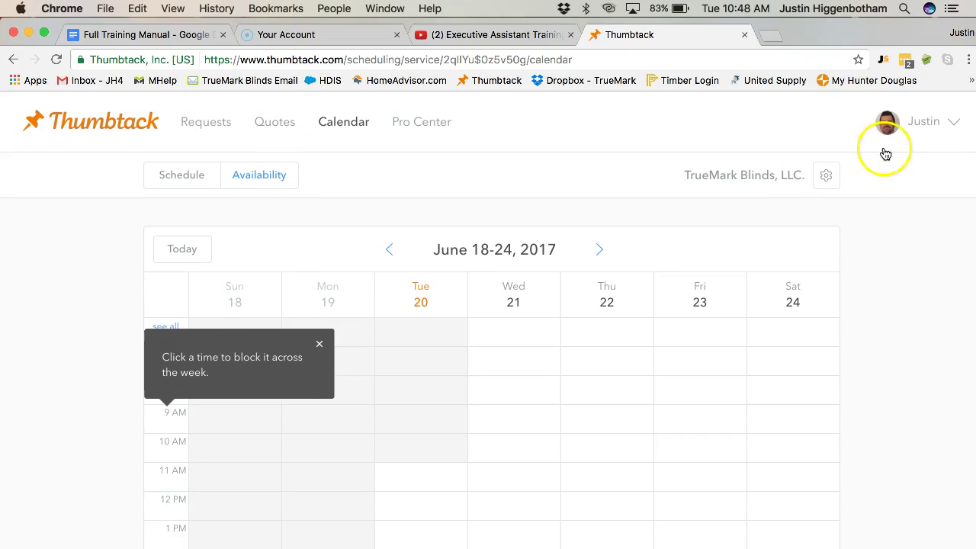
pyautogui.click(927, 132)
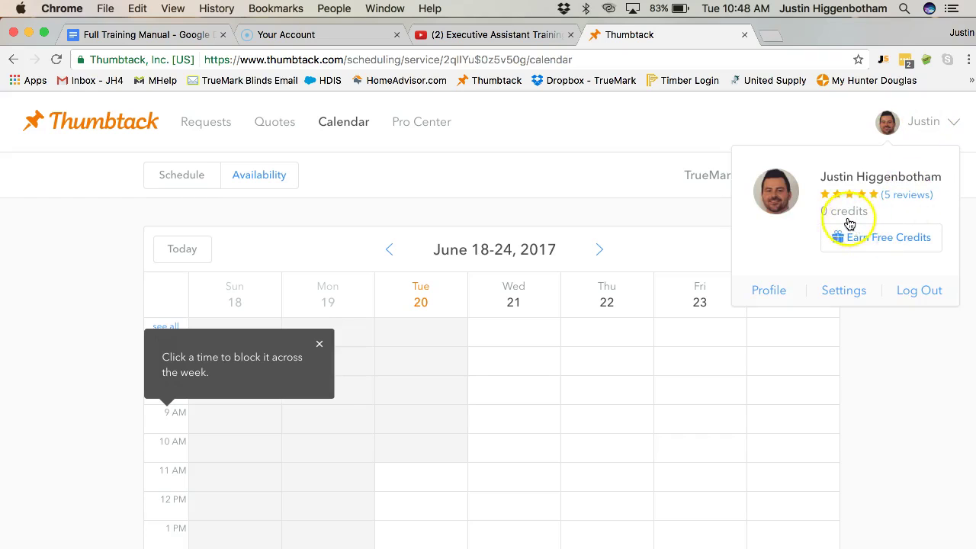